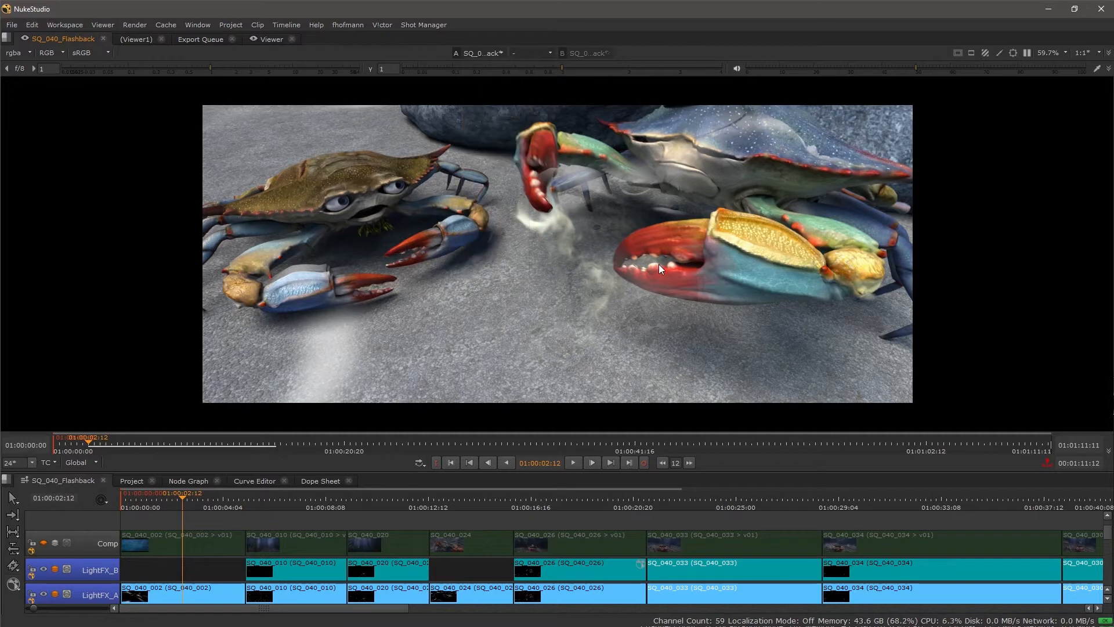
# Step: Switch the workspace to a layout showing the project bin, viewer, properties panel and timeline
pyautogui.hotkey('shift', 'F4')
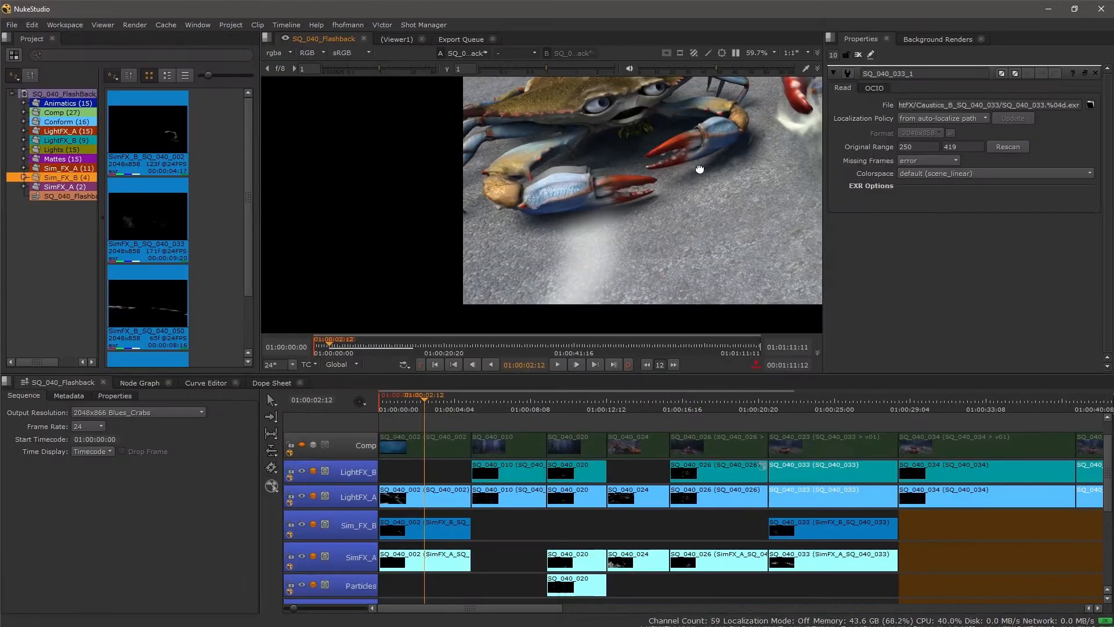
pyautogui.scroll(-2, 593, 176)
pyautogui.moveTo(712, 198); pyautogui.dragTo(621, 204)
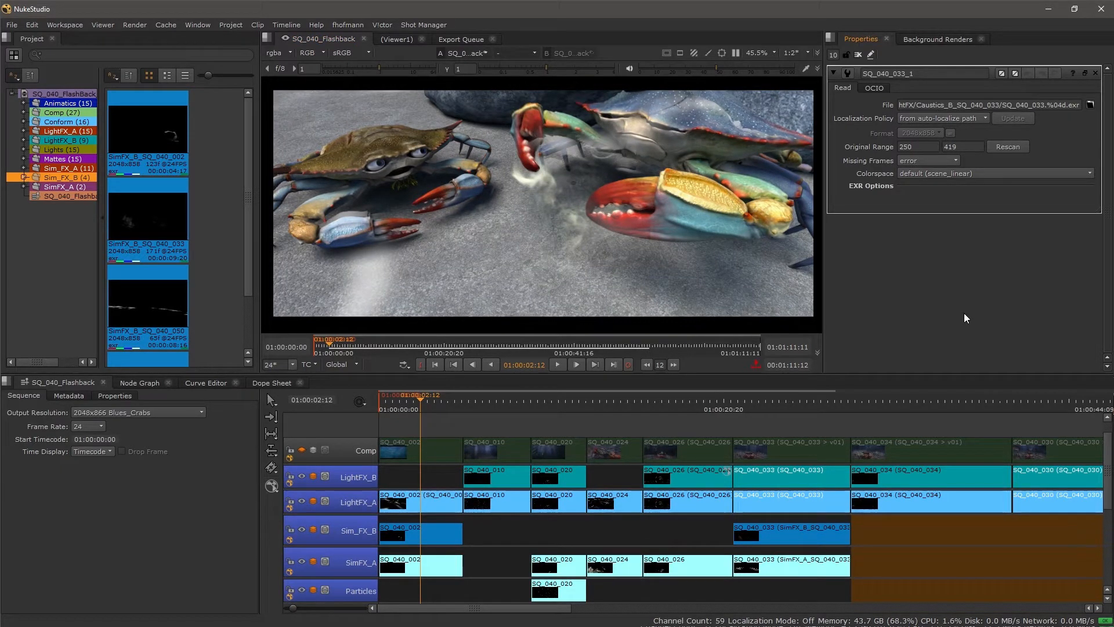
pyautogui.moveTo(494, 556); pyautogui.dragTo(487, 400)
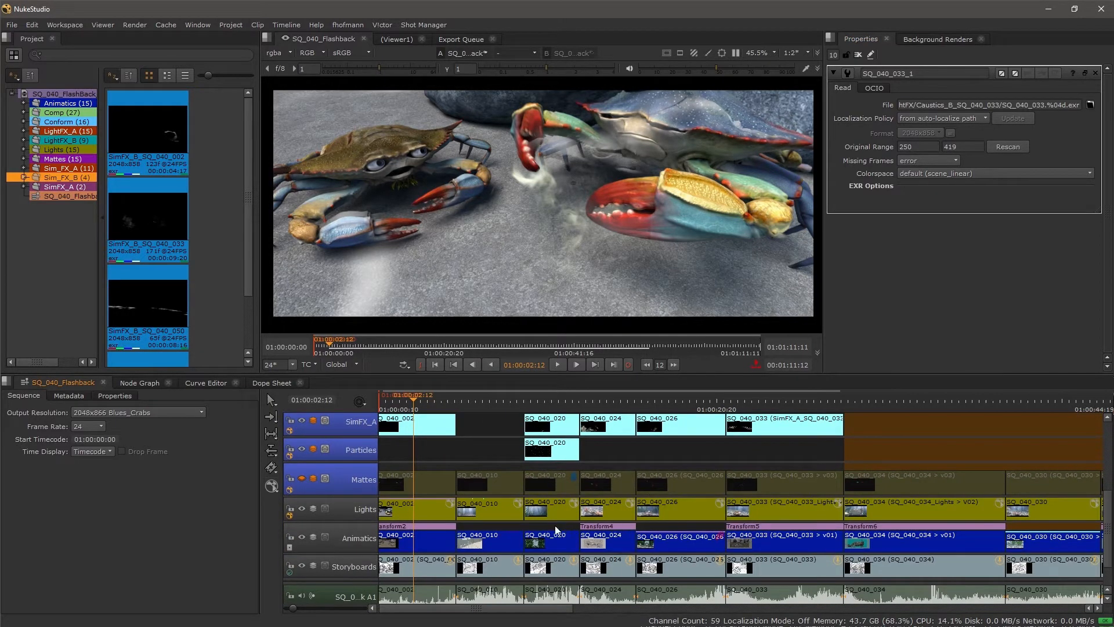
pyautogui.moveTo(961, 524); pyautogui.dragTo(642, 563)
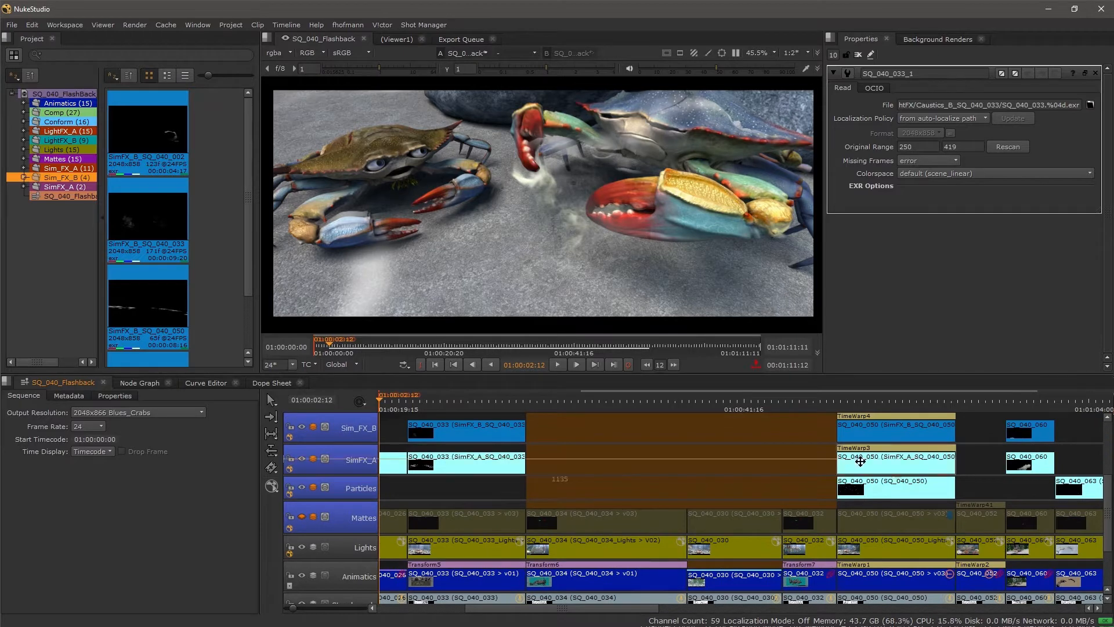
pyautogui.moveTo(466, 460); pyautogui.dragTo(880, 569)
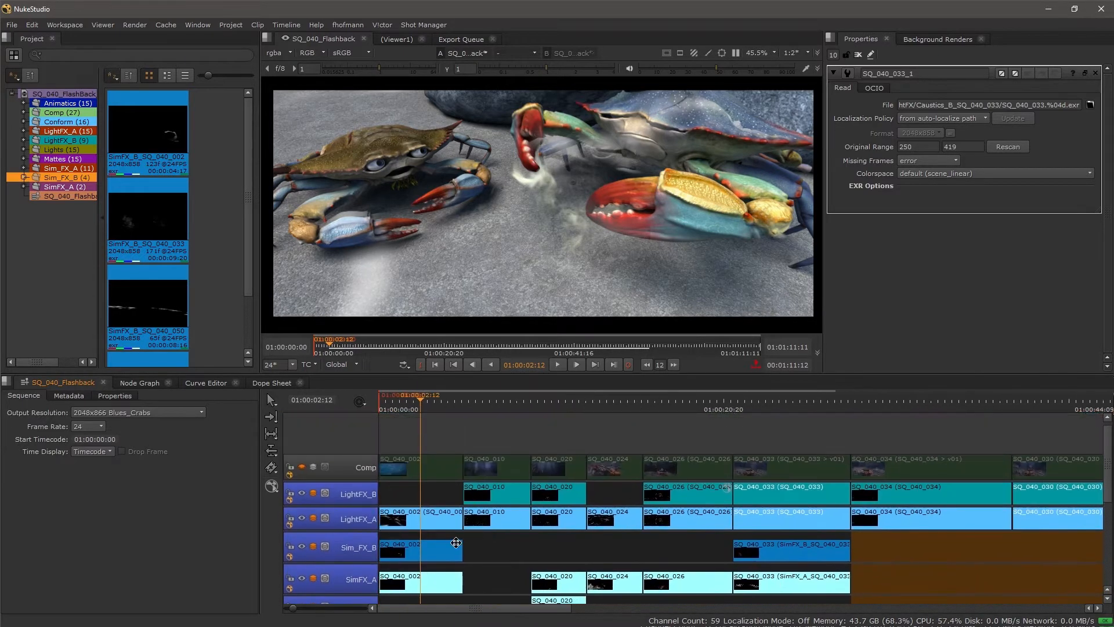
pyautogui.moveTo(456, 546); pyautogui.dragTo(506, 520)
pyautogui.rightClick(496, 466)
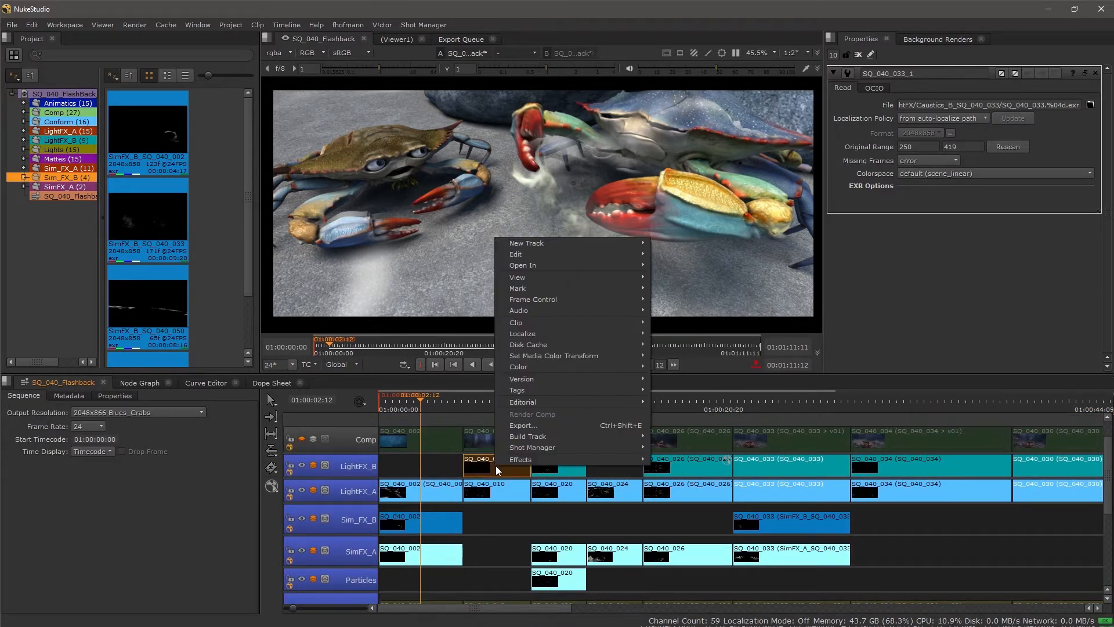
pyautogui.moveTo(507, 459)
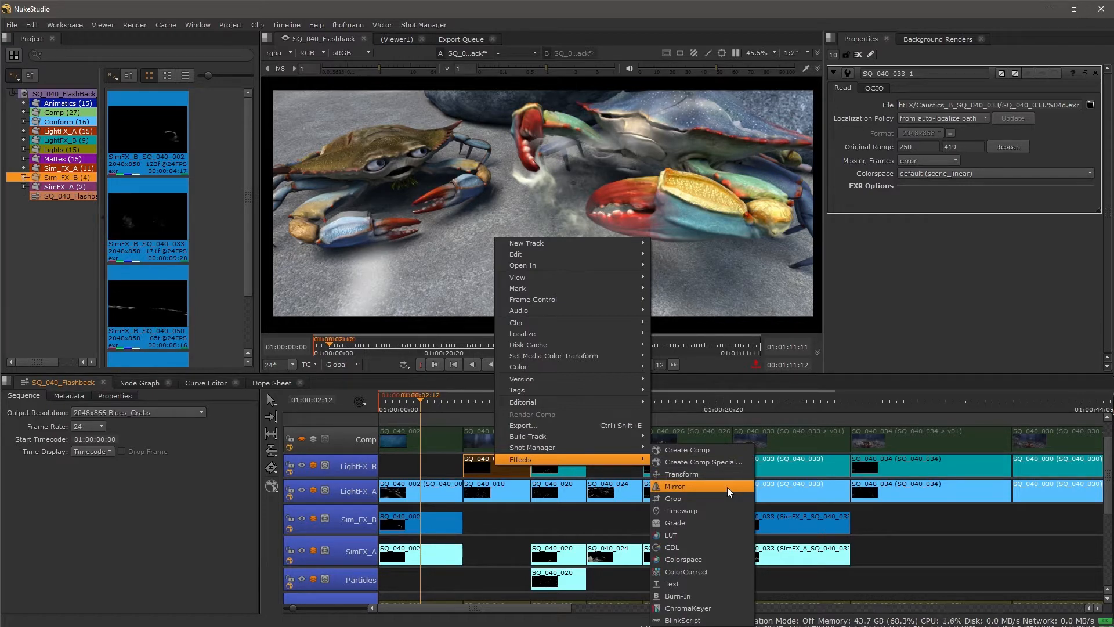
pyautogui.click(513, 524)
pyautogui.moveTo(515, 541); pyautogui.dragTo(546, 576)
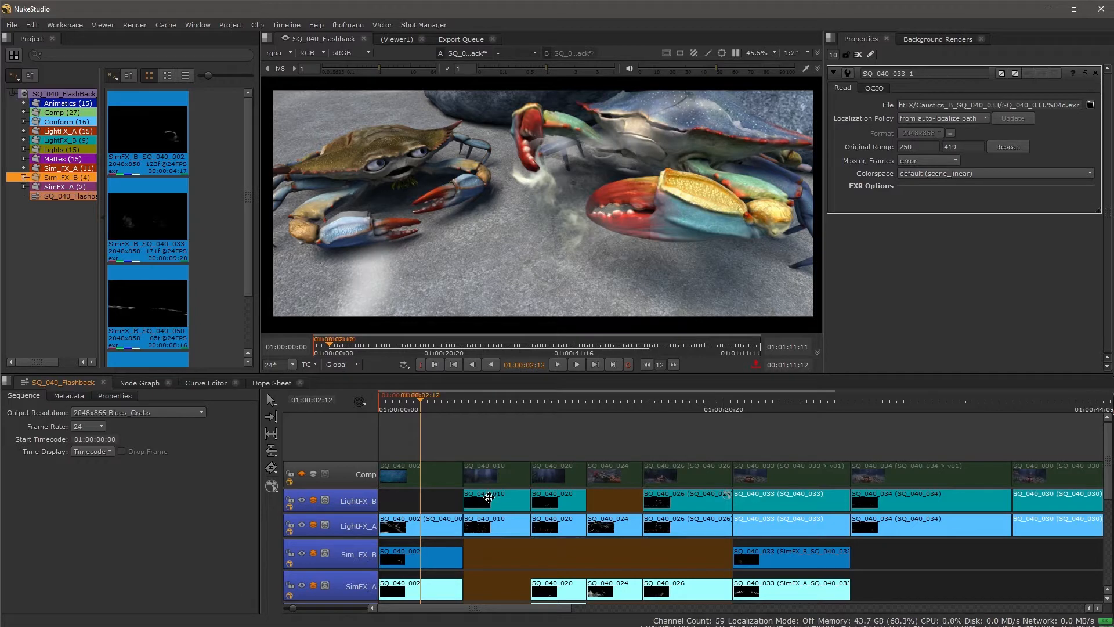
# Step: Add a new video track above the Comp track in the SQ_040_Flashback sequence
pyautogui.click(355, 451)
pyautogui.rightClick(354, 447)
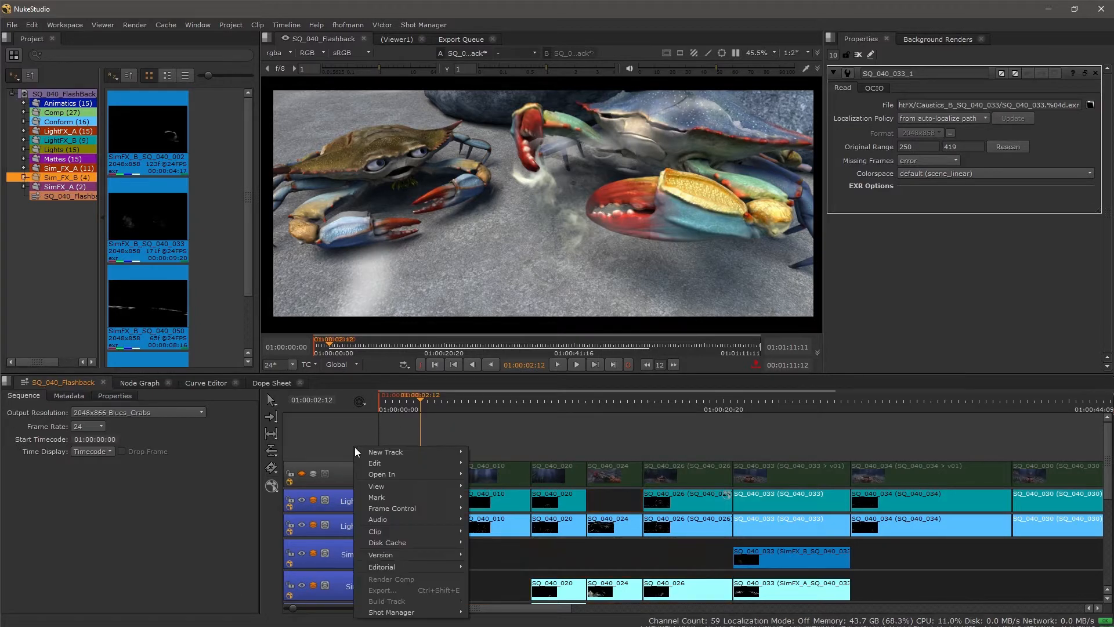
pyautogui.moveTo(387, 451)
pyautogui.click(530, 451)
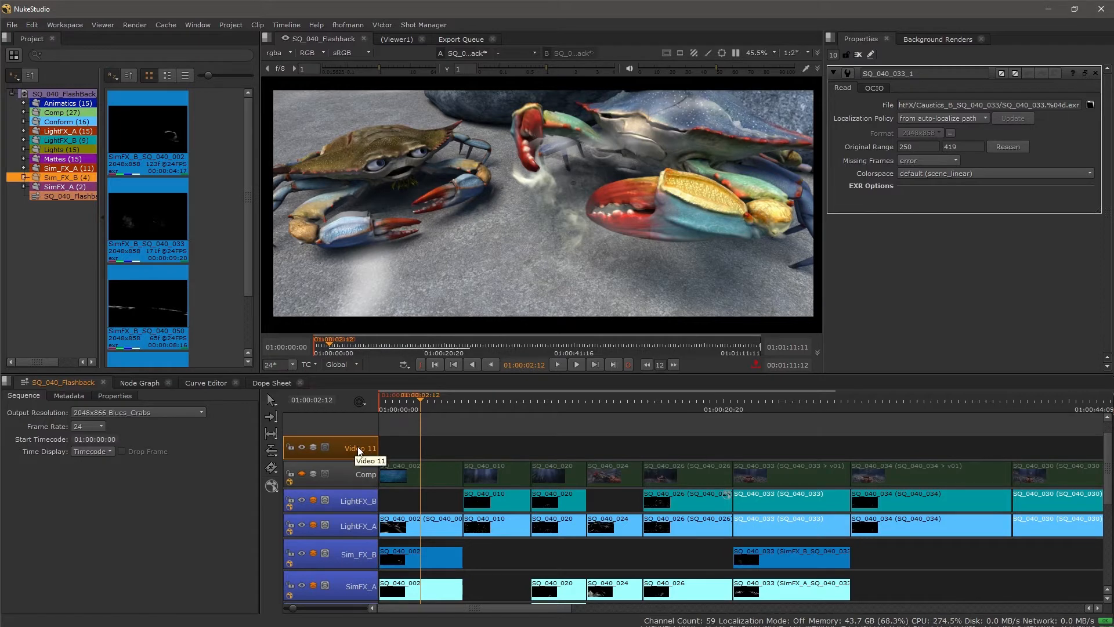
# Step: Apply a Burn-In effect to the new Video 11 track
pyautogui.rightClick(354, 447)
pyautogui.moveTo(399, 601)
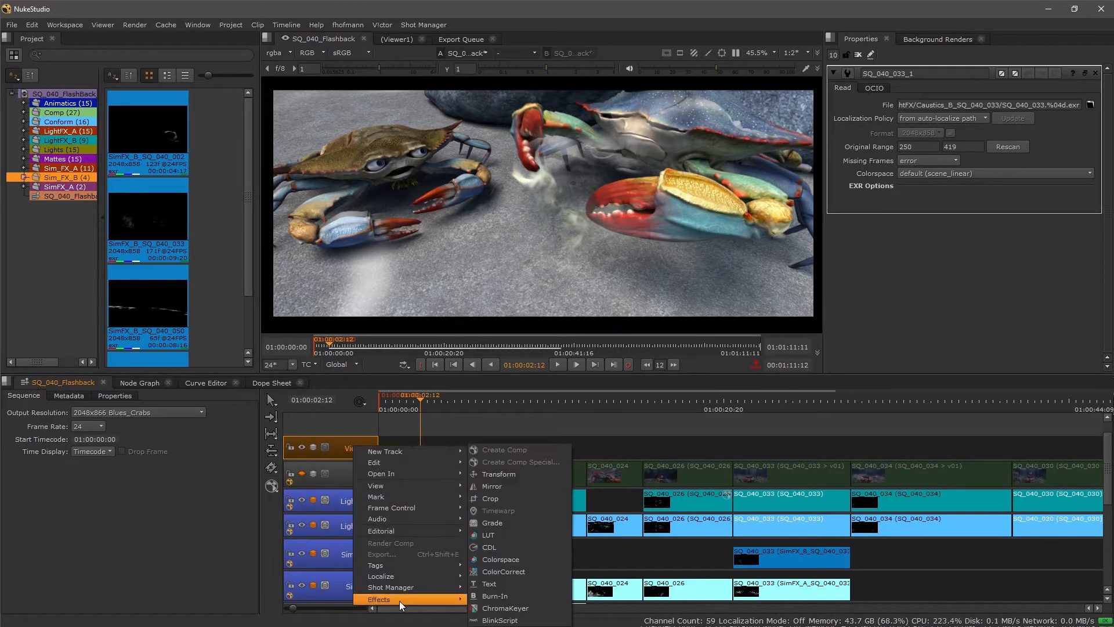
pyautogui.click(535, 599)
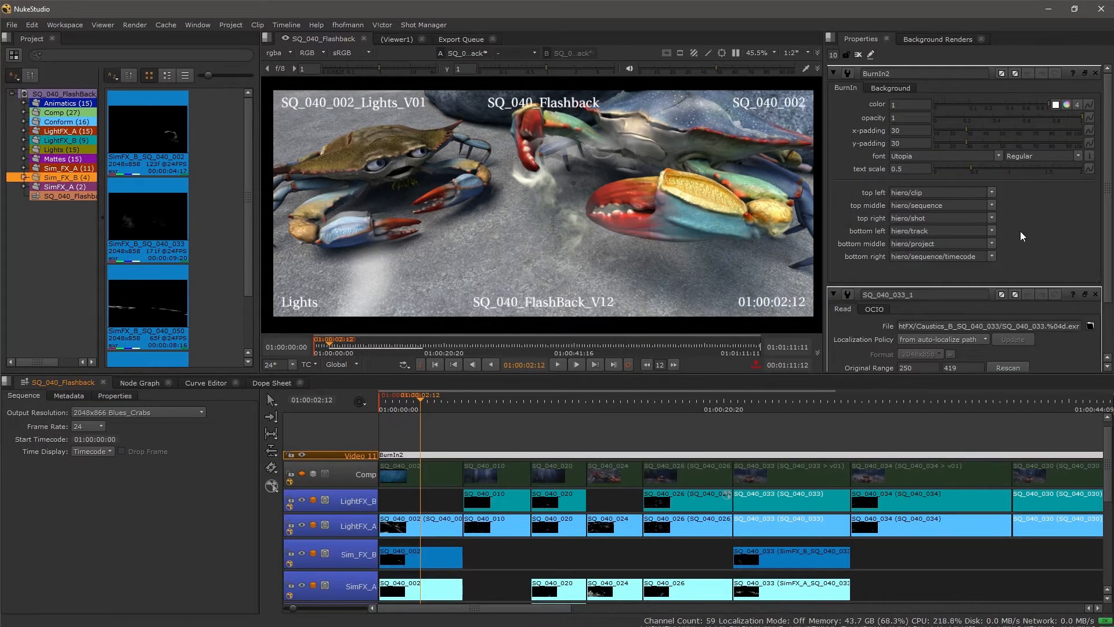
# Step: Set the burn-in text scale to 0.35 and its top middle field to input/frame
pyautogui.moveTo(974, 165); pyautogui.dragTo(960, 167)
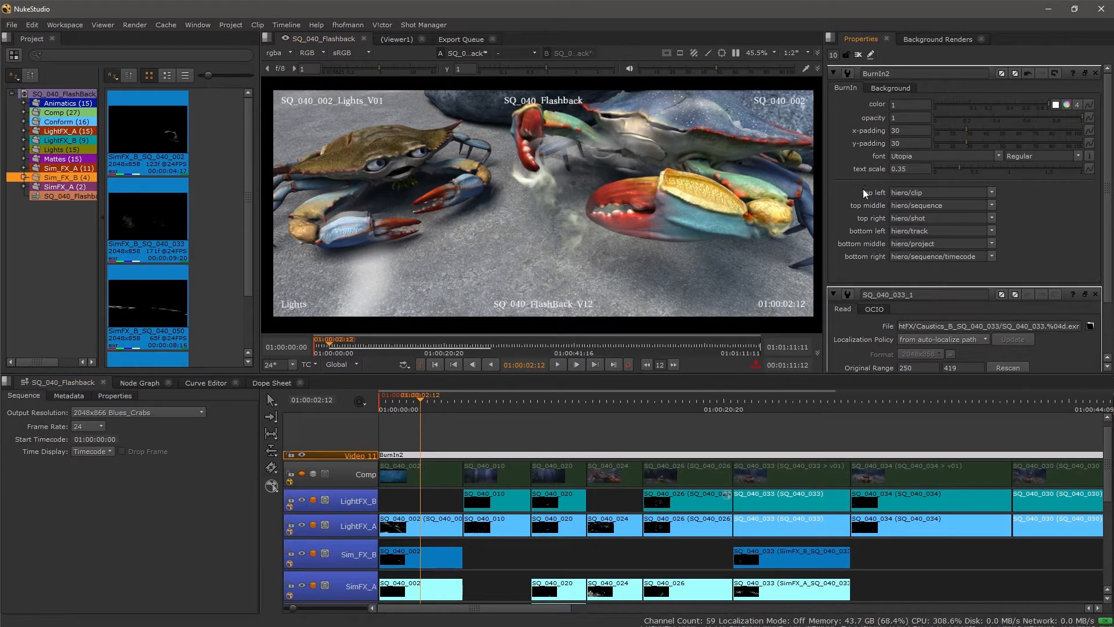
pyautogui.click(994, 204)
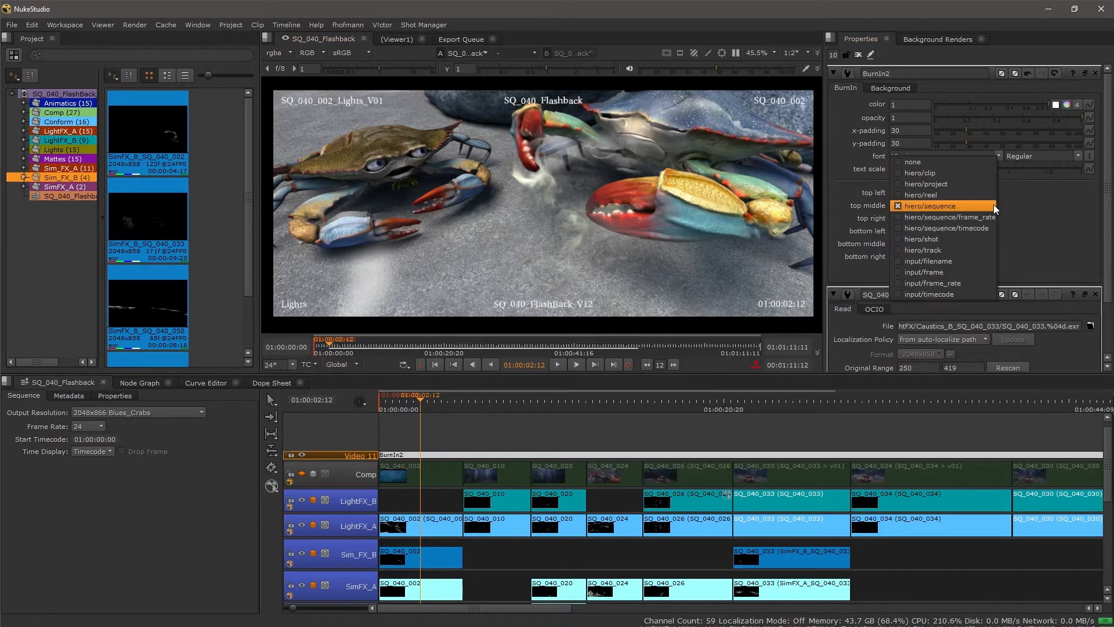
pyautogui.click(960, 270)
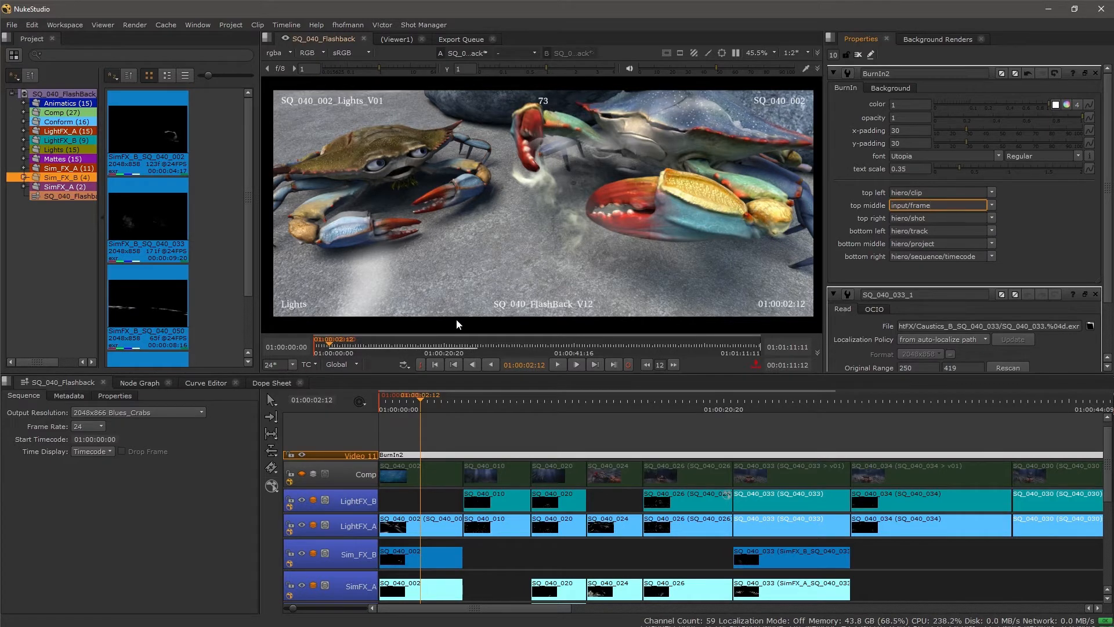
# Step: Add a BlinkScript effect to the Video 11 track
pyautogui.rightClick(364, 437)
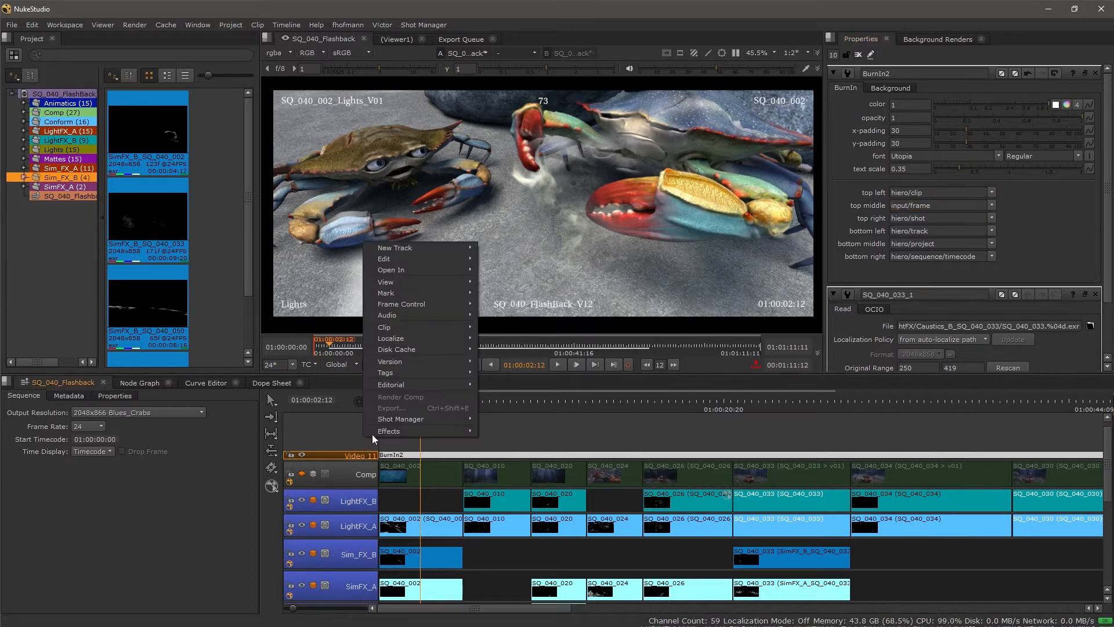
pyautogui.moveTo(383, 432)
pyautogui.click(517, 601)
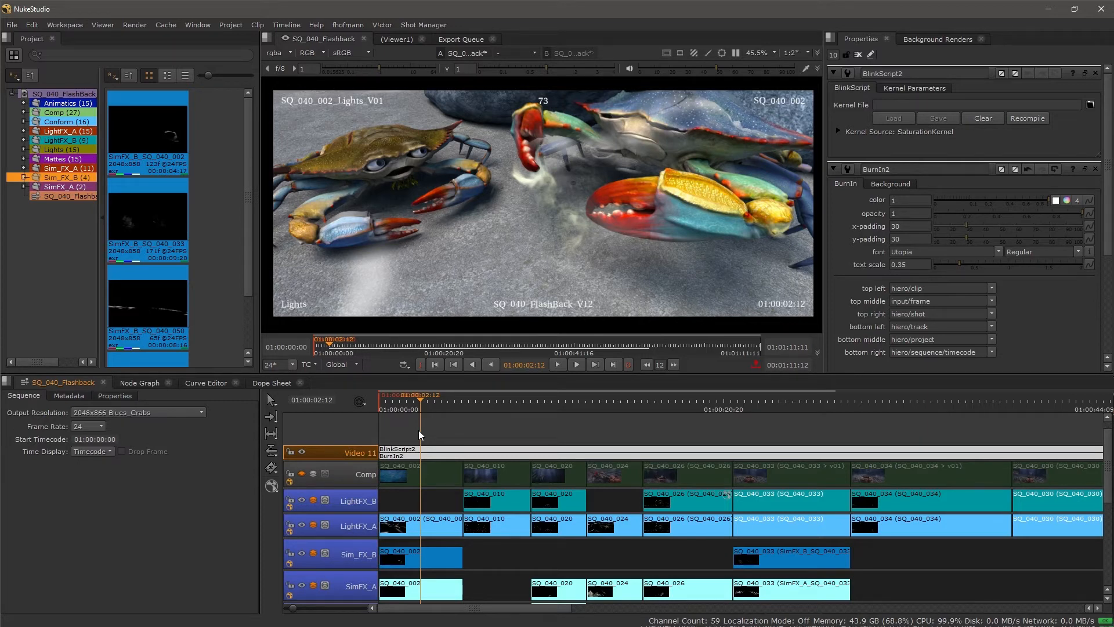
# Step: Delete the BlinkScript effect from the Video 11 track
pyautogui.click(392, 417)
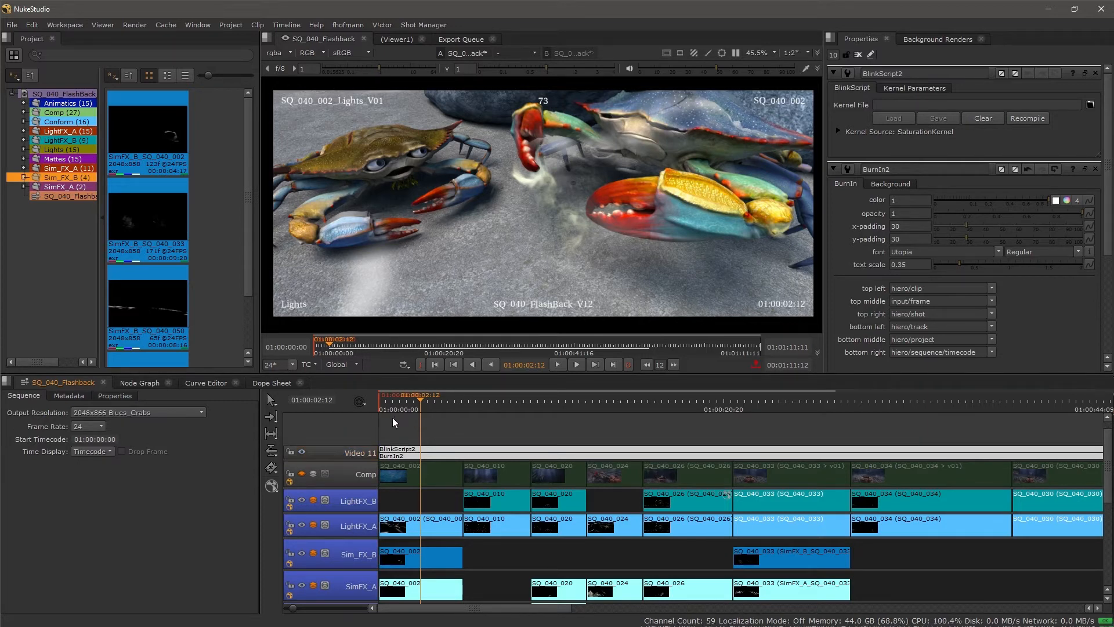
pyautogui.click(418, 447)
pyautogui.press('Delete')
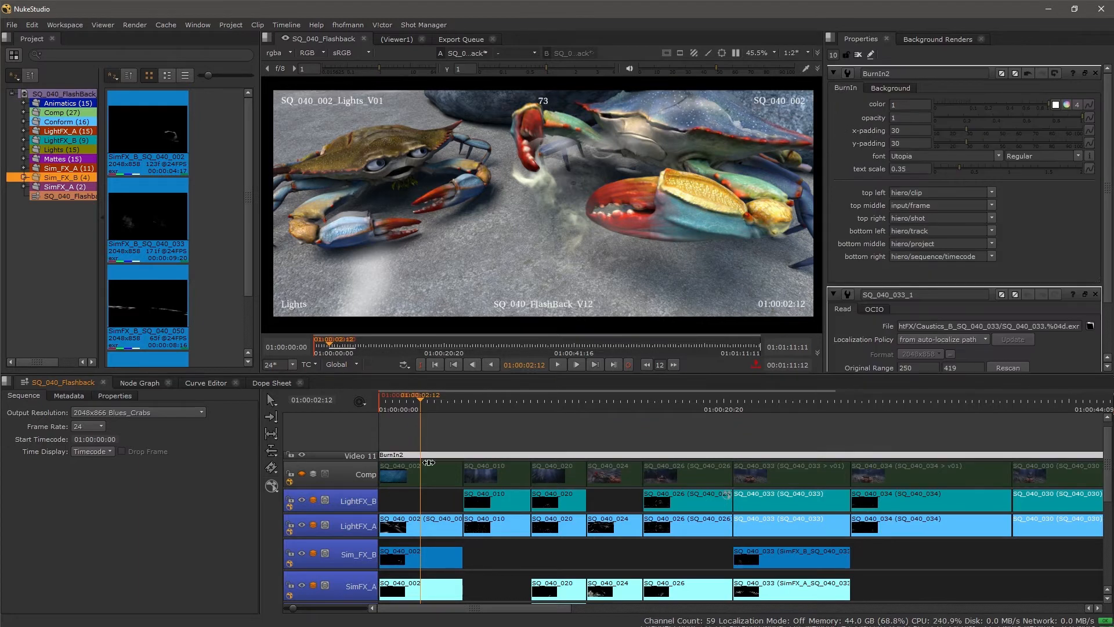
# Step: Add a Transform effect to the SQ_040_024 clip on the Lights track
pyautogui.scroll(-8, 476, 557)
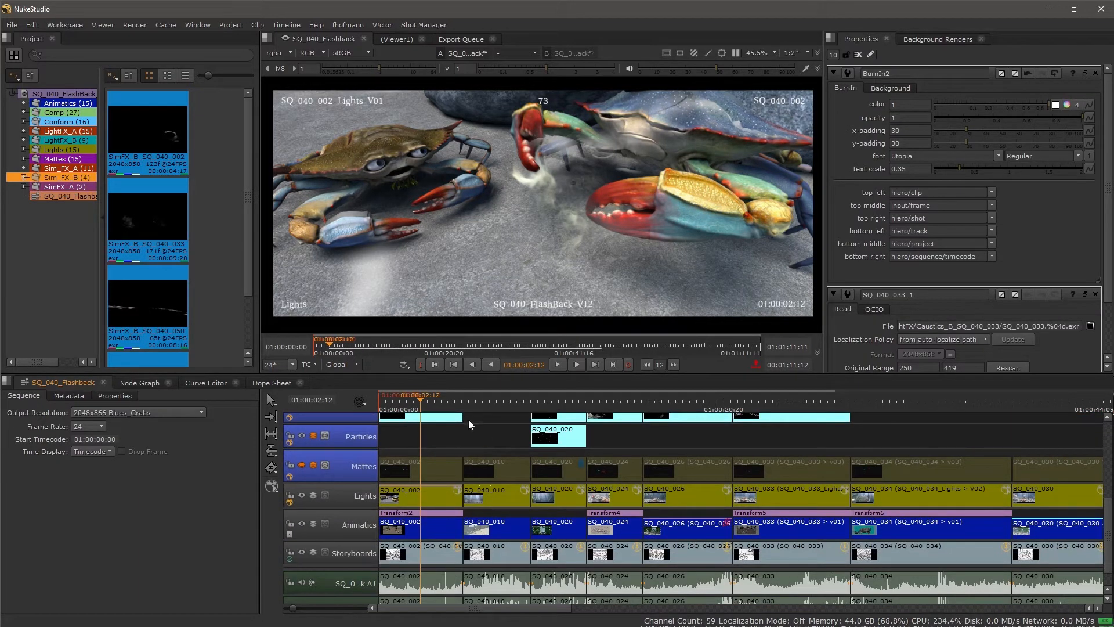
pyautogui.scroll(1, 488, 411)
pyautogui.moveTo(489, 411); pyautogui.dragTo(615, 402)
pyautogui.scroll(1, 618, 480)
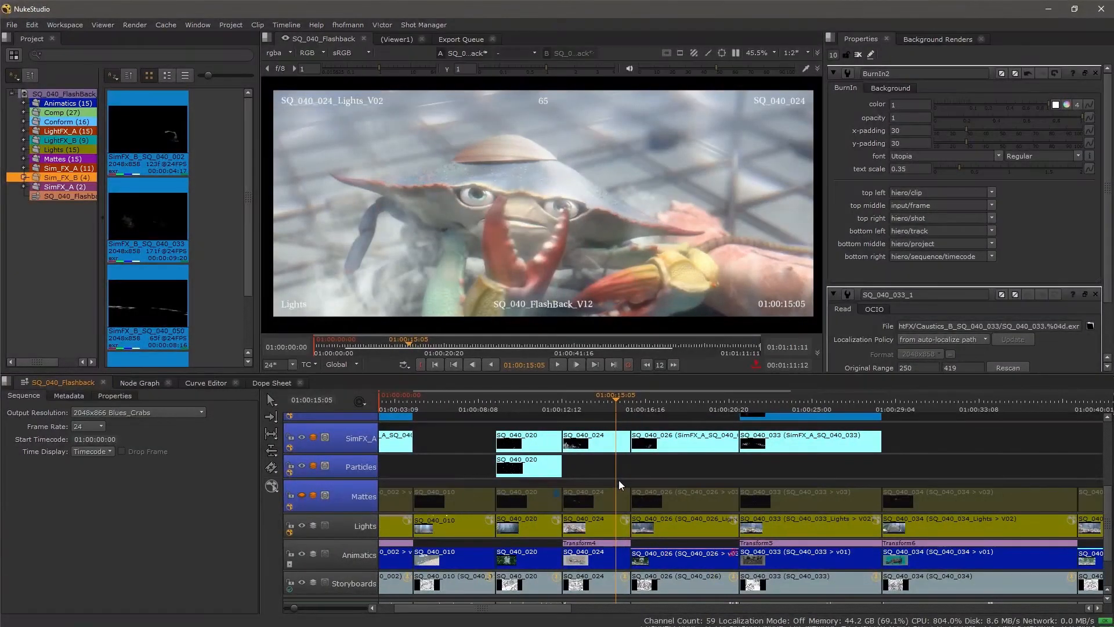
pyautogui.moveTo(617, 473); pyautogui.dragTo(578, 473)
pyautogui.click(556, 523)
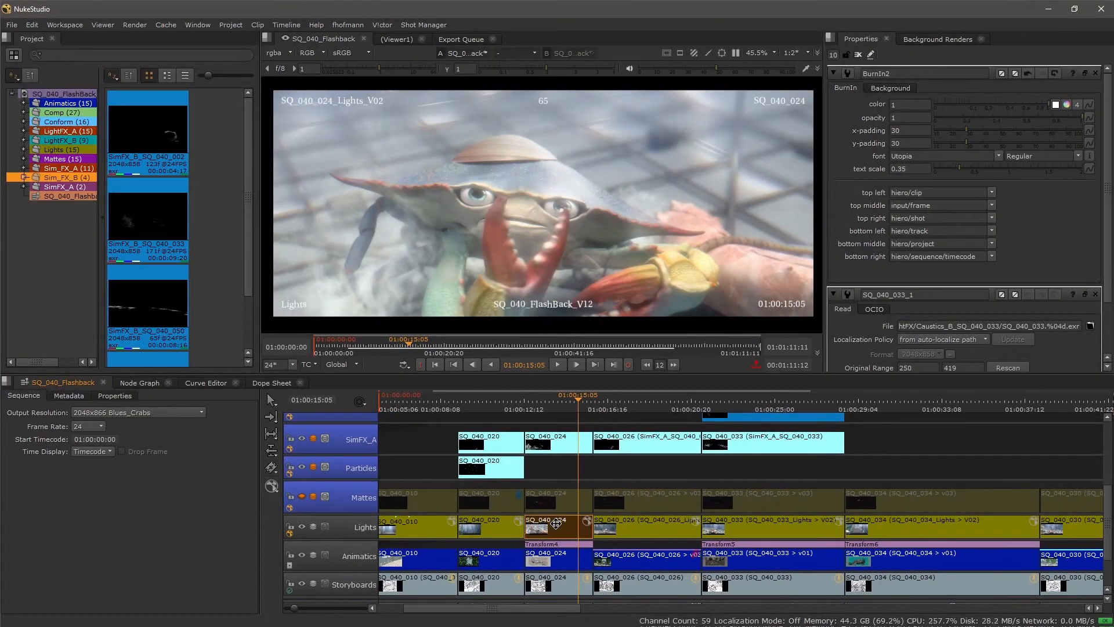
pyautogui.rightClick(556, 524)
pyautogui.moveTo(566, 515)
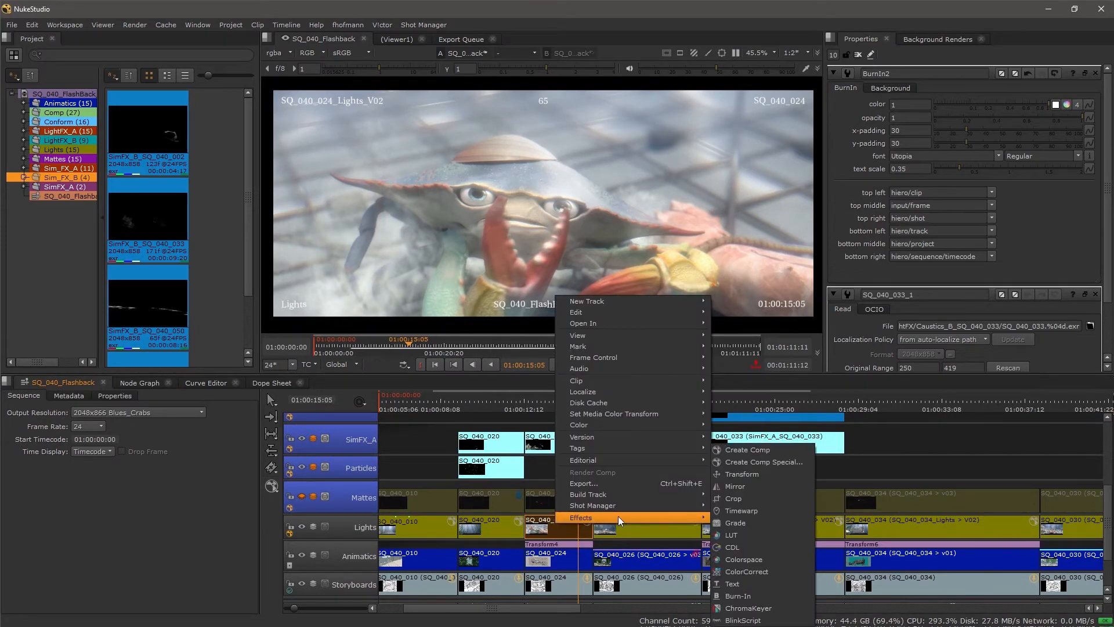
pyautogui.click(765, 474)
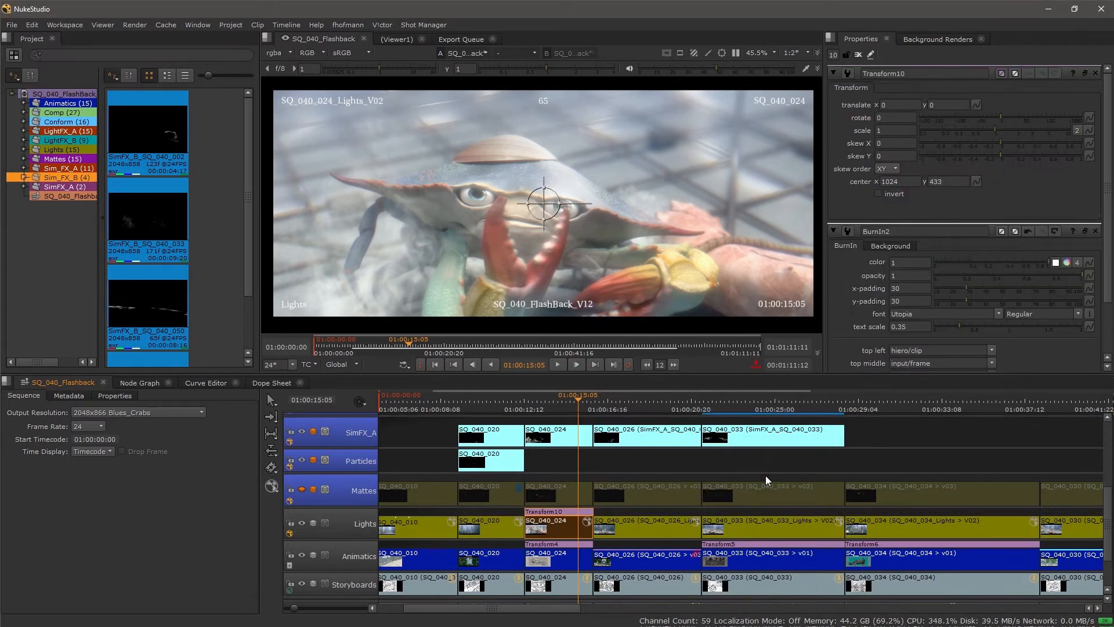
# Step: Open the SQ_040_024 Lights clip in its own timeline view
pyautogui.rightClick(543, 529)
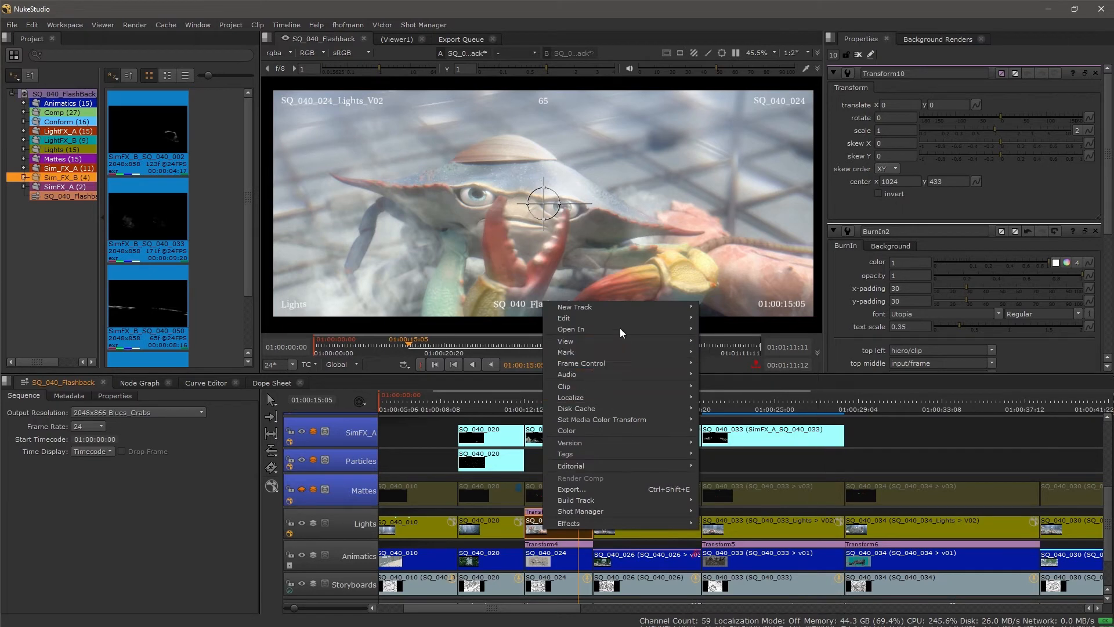
pyautogui.moveTo(626, 329)
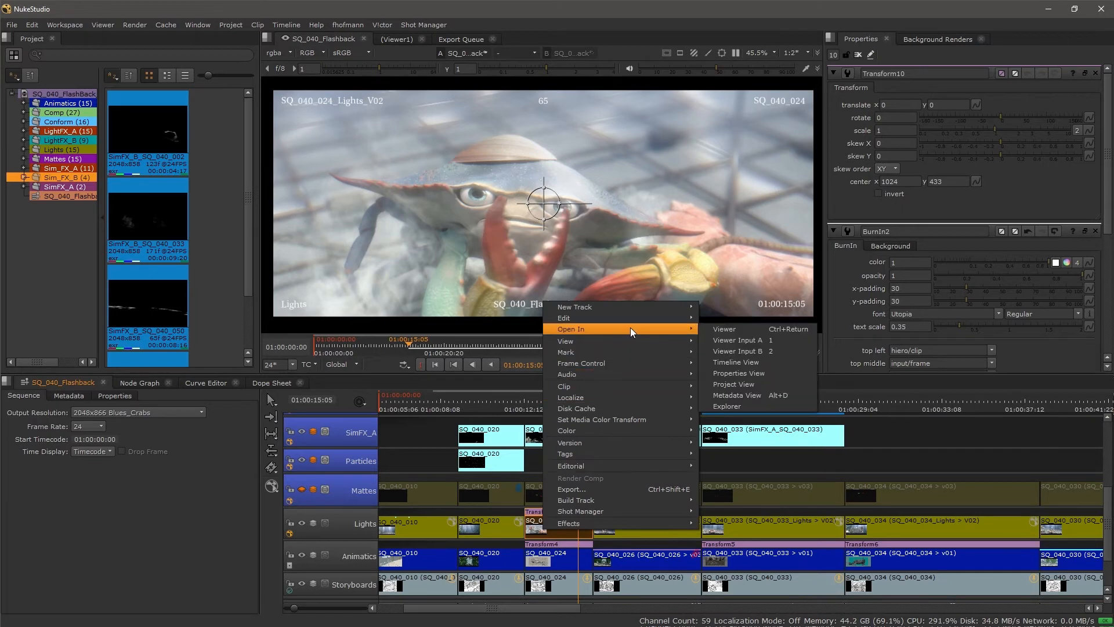
pyautogui.click(755, 362)
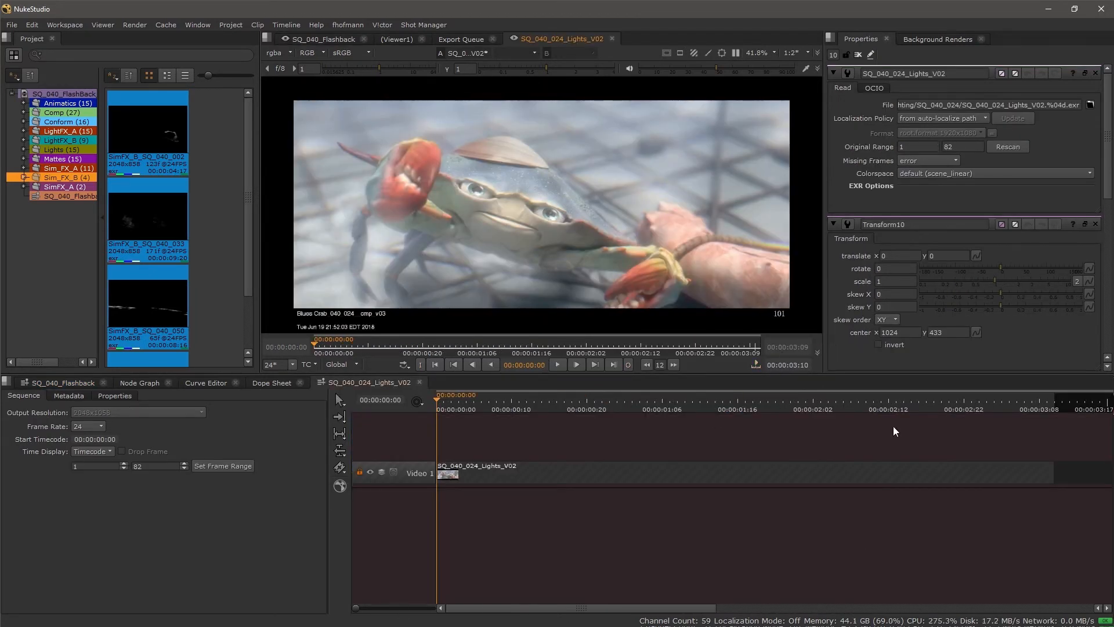
# Step: Add a new video track to the clip's timeline
pyautogui.rightClick(413, 438)
pyautogui.moveTo(444, 440)
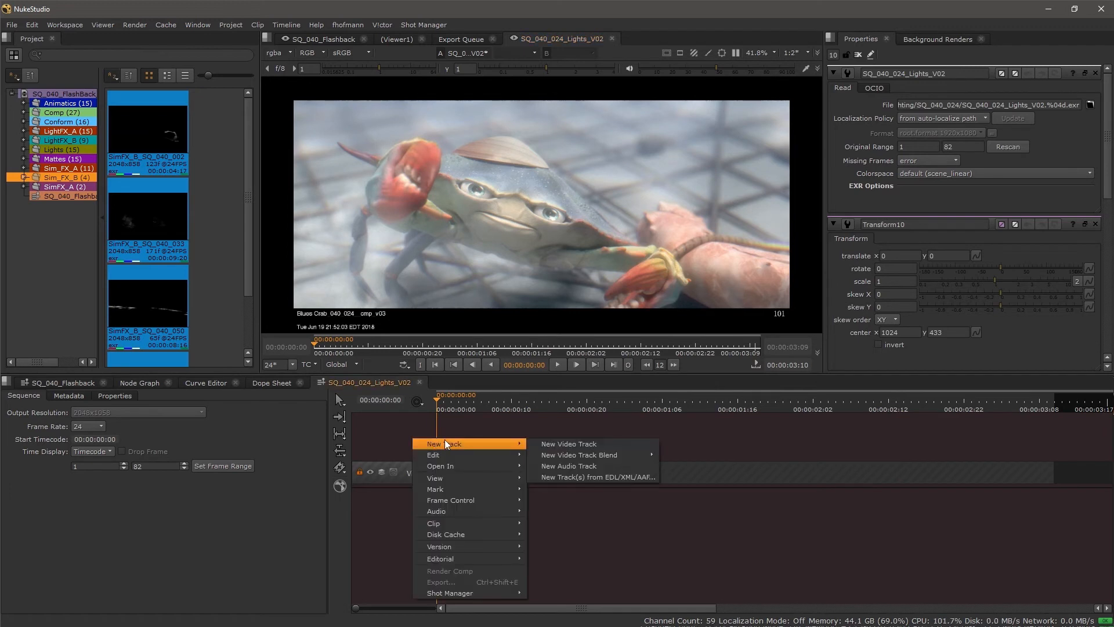
pyautogui.click(562, 444)
# Step: Apply a ColorCorrect effect to the new Video 2 track in the clip timeline
pyautogui.rightClick(418, 472)
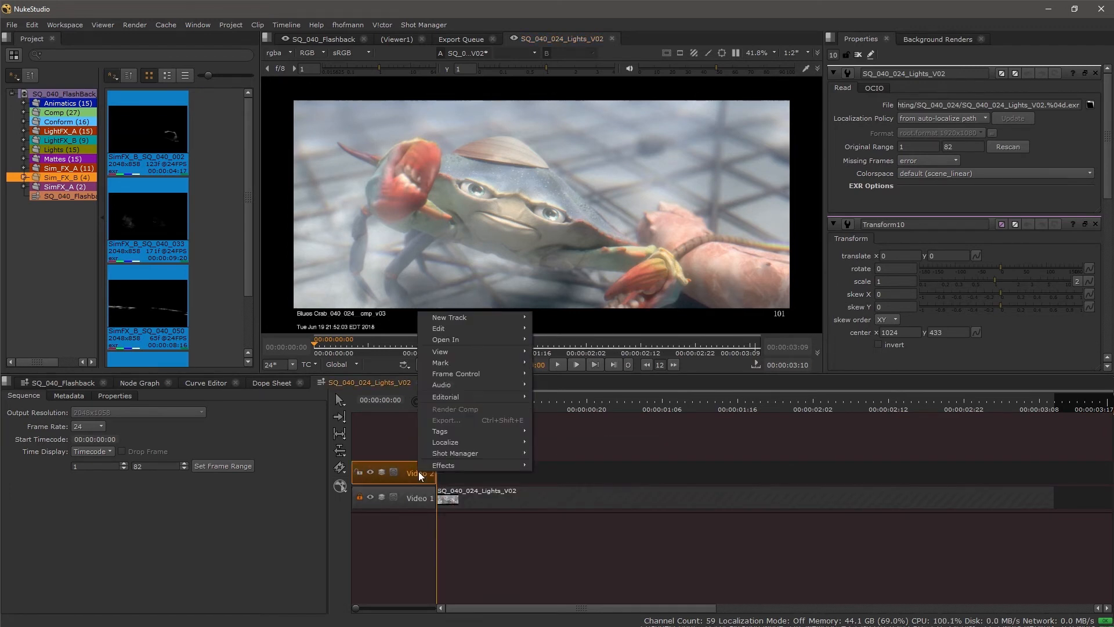
pyautogui.moveTo(454, 466)
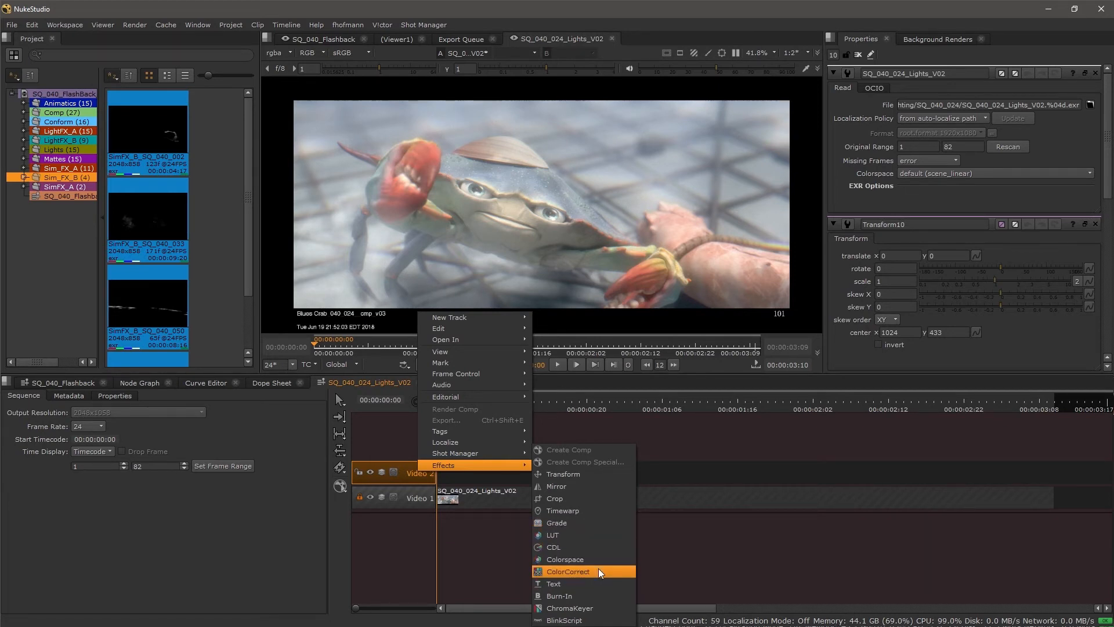
pyautogui.click(603, 548)
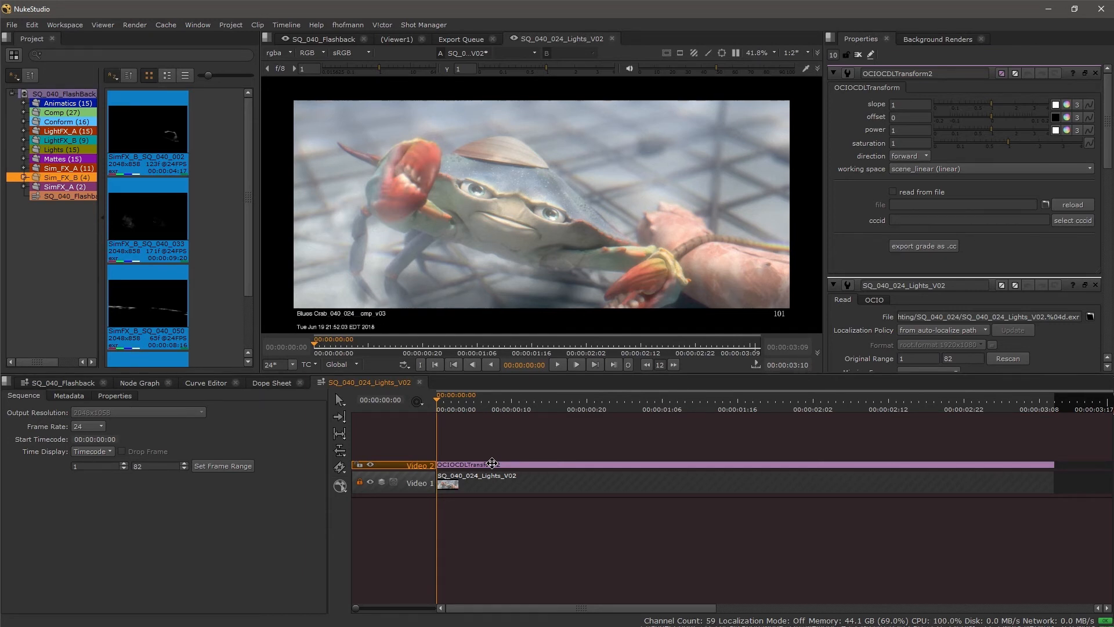
# Step: Return to the SQ_040_Flashback sequence and delete the Transform effect above the SQ_040_024 Lights clip
pyautogui.click(71, 381)
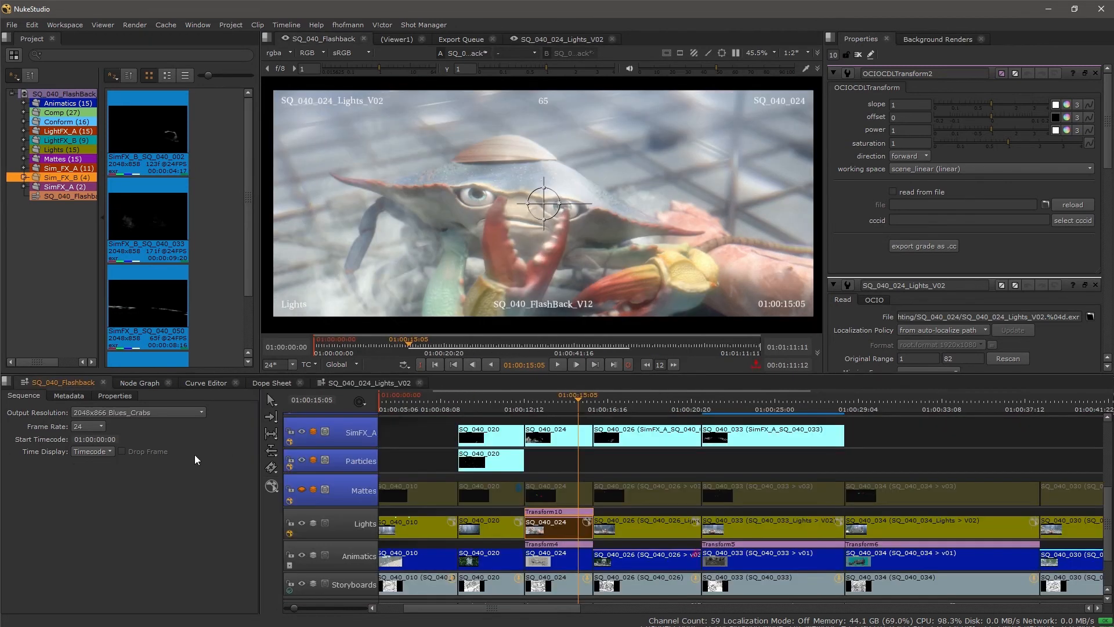
pyautogui.click(605, 514)
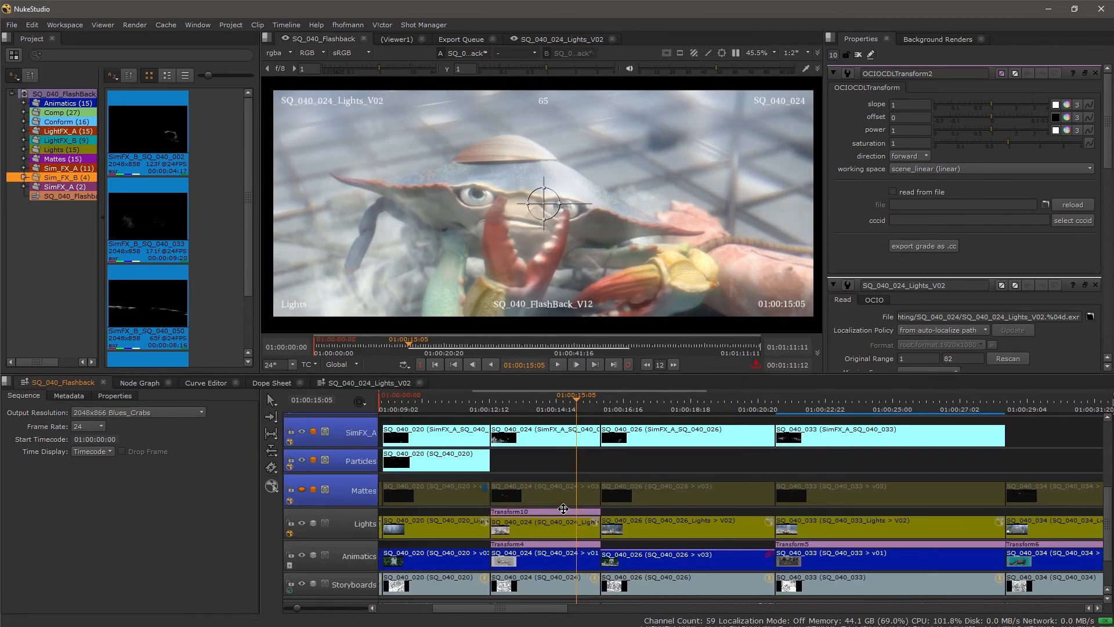
pyautogui.click(563, 509)
pyautogui.press('Delete')
pyautogui.scroll(5, 551, 510)
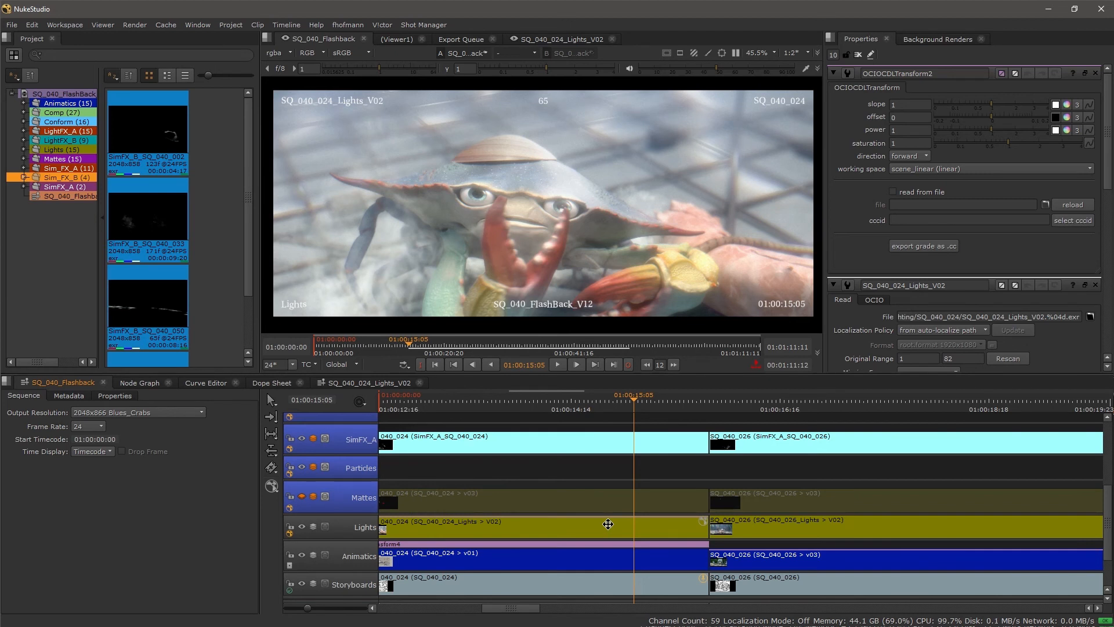
# Step: Switch the SQ_040_024 Lights clip to version V03
pyautogui.click(606, 523)
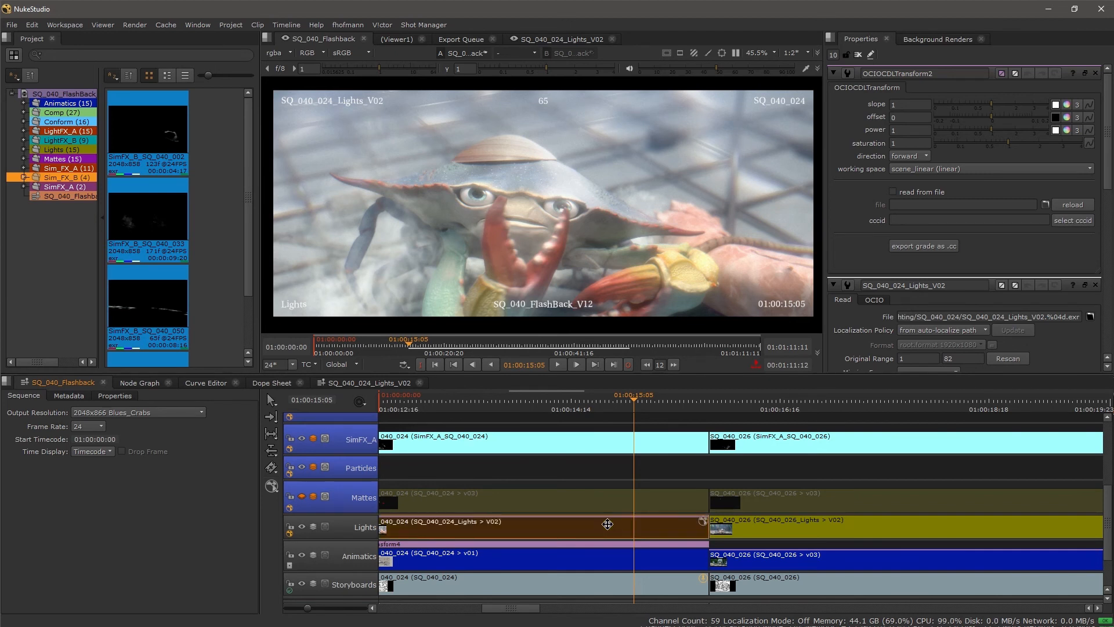
pyautogui.press('v')
pyautogui.click(480, 496)
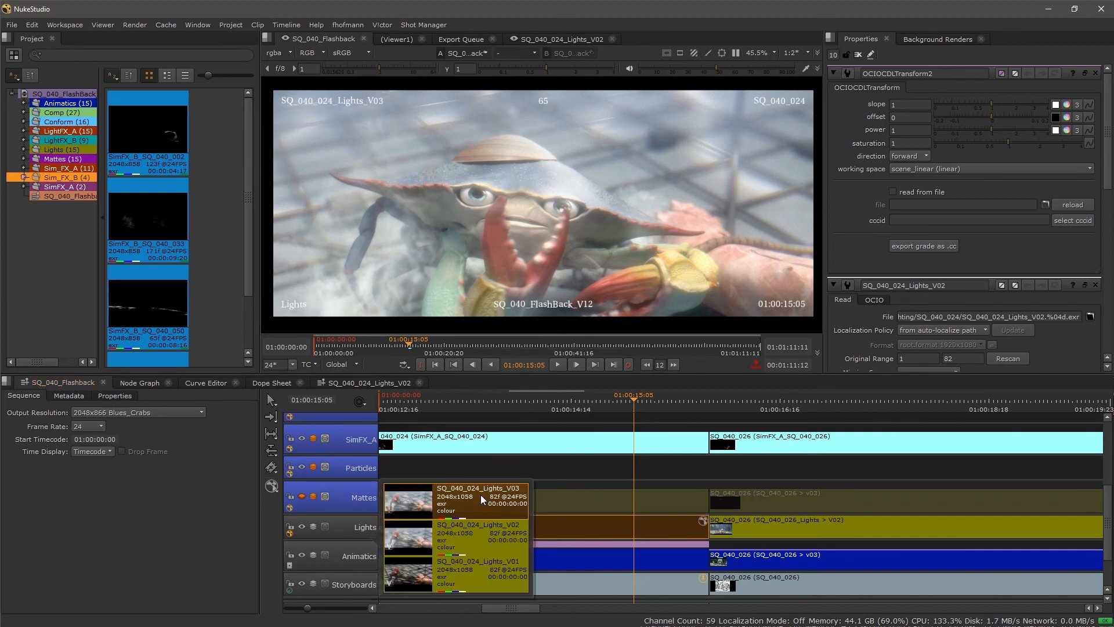
pyautogui.click(538, 456)
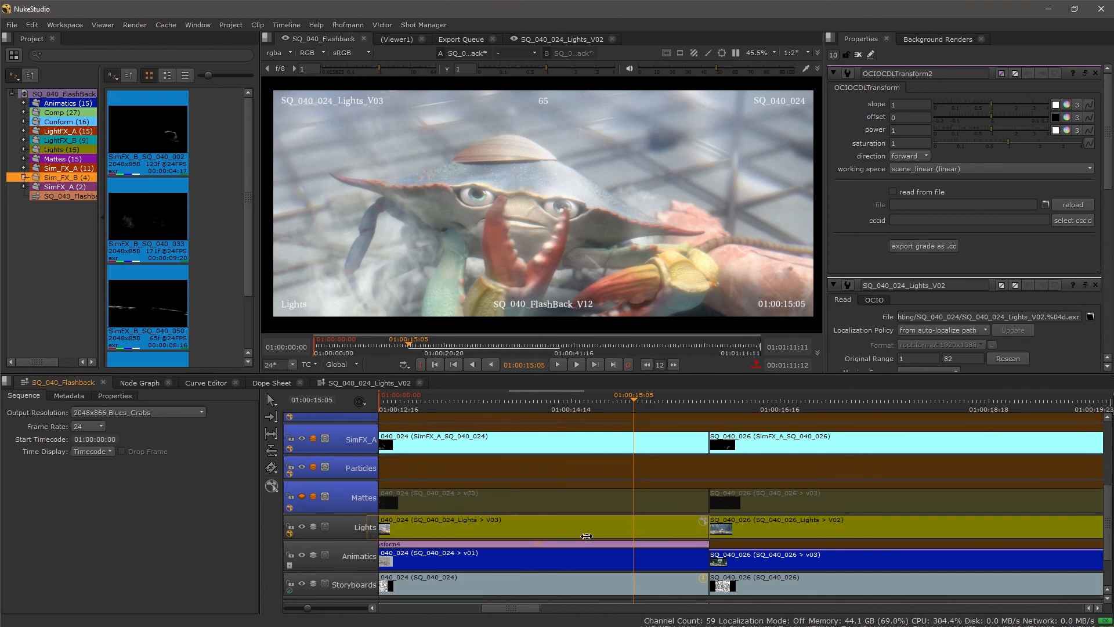